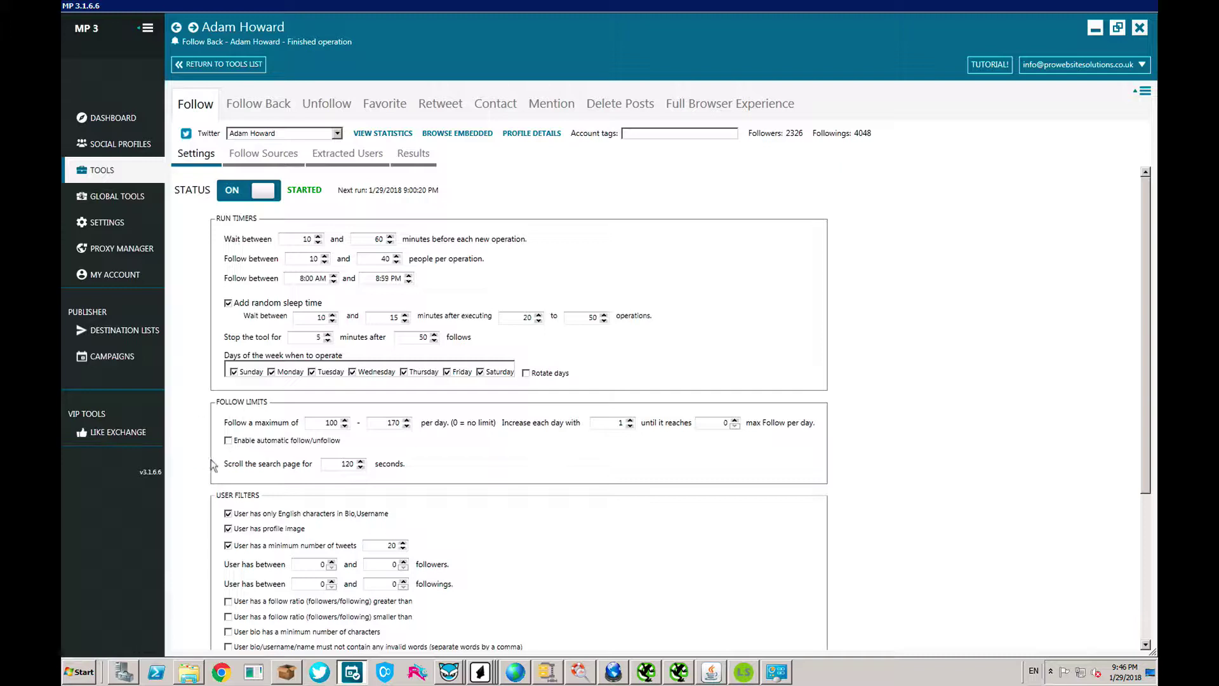
# Enable automatic follow/unfollow in the Follow limits and check the minimum-tweets user filter
pyautogui.click(227, 441)
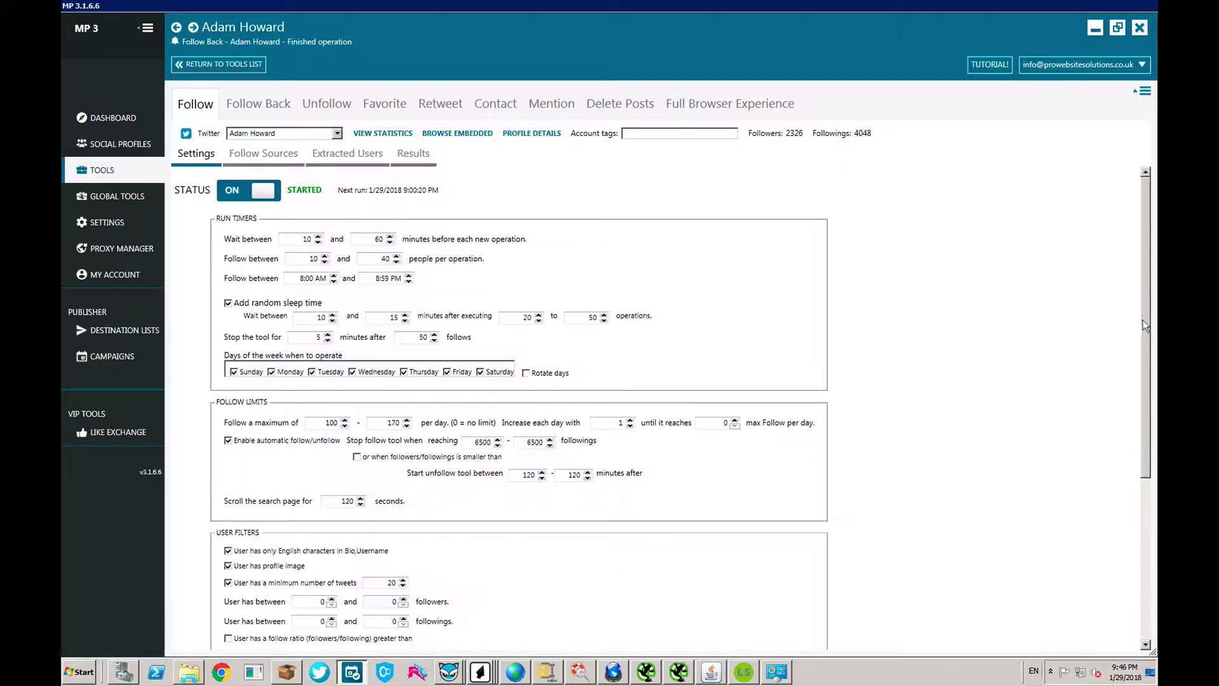
pyautogui.moveTo(1142, 323); pyautogui.dragTo(1152, 450)
pyautogui.scroll(-3, 1152, 450)
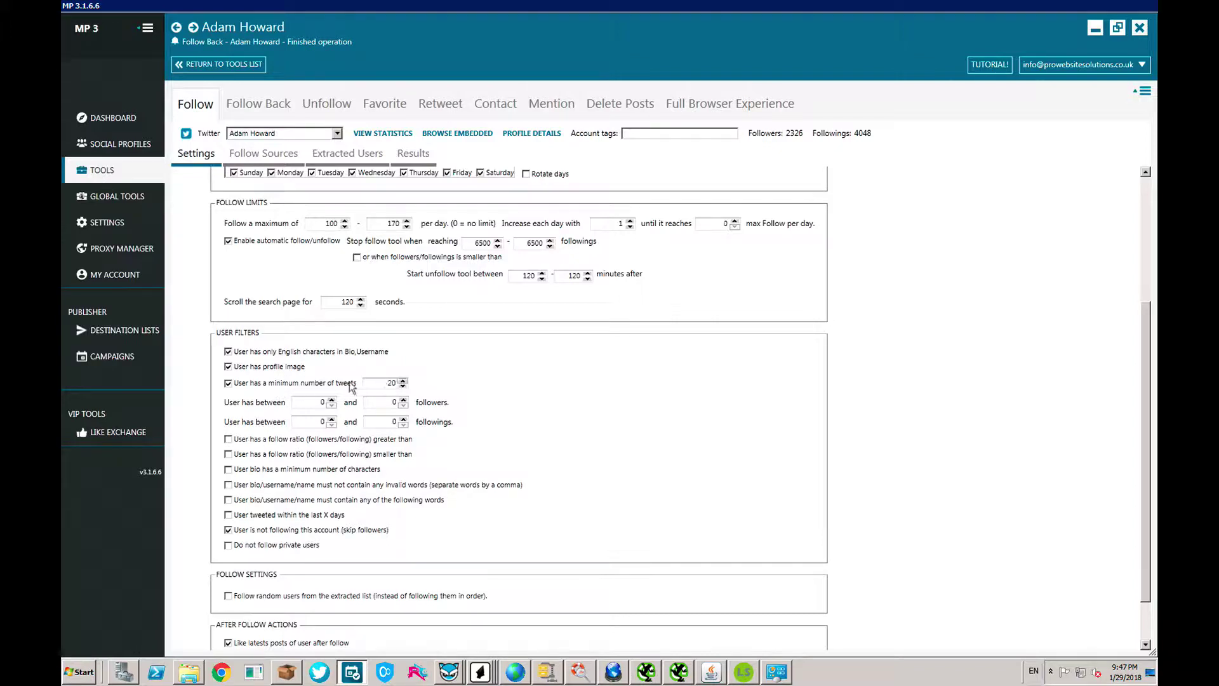
pyautogui.click(403, 380)
# Review the Follow tool's sources, including the keyword search and the entry field for target account URLs
pyautogui.click(261, 157)
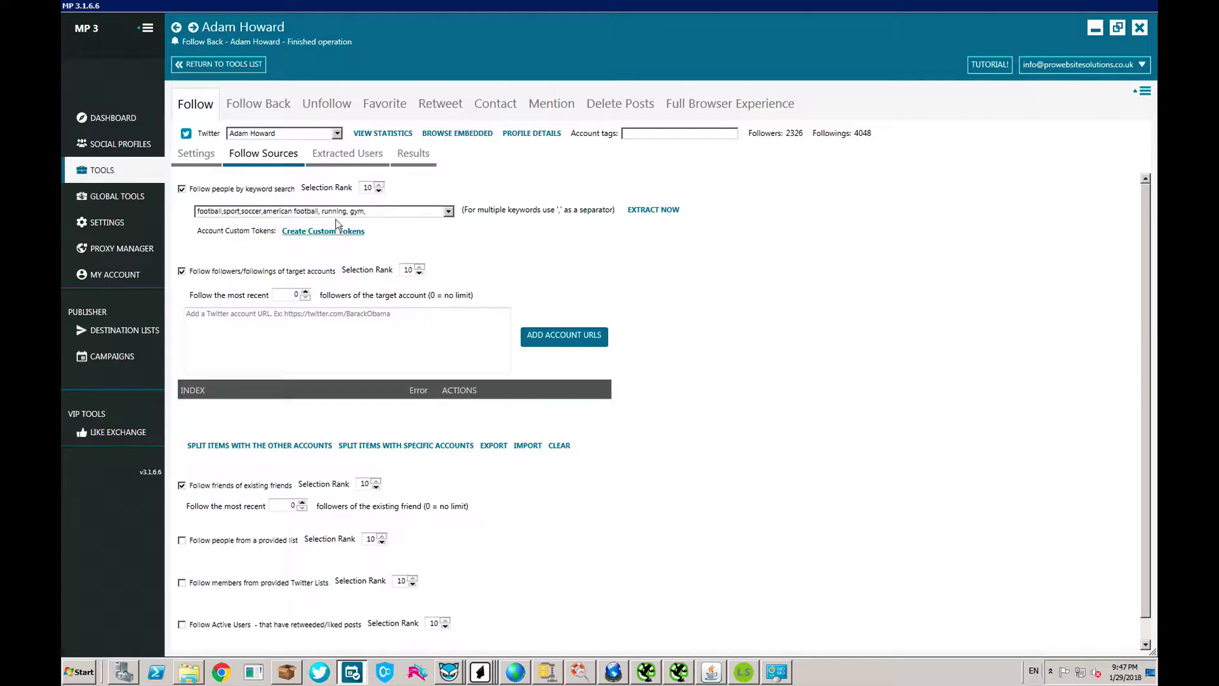
pyautogui.click(306, 318)
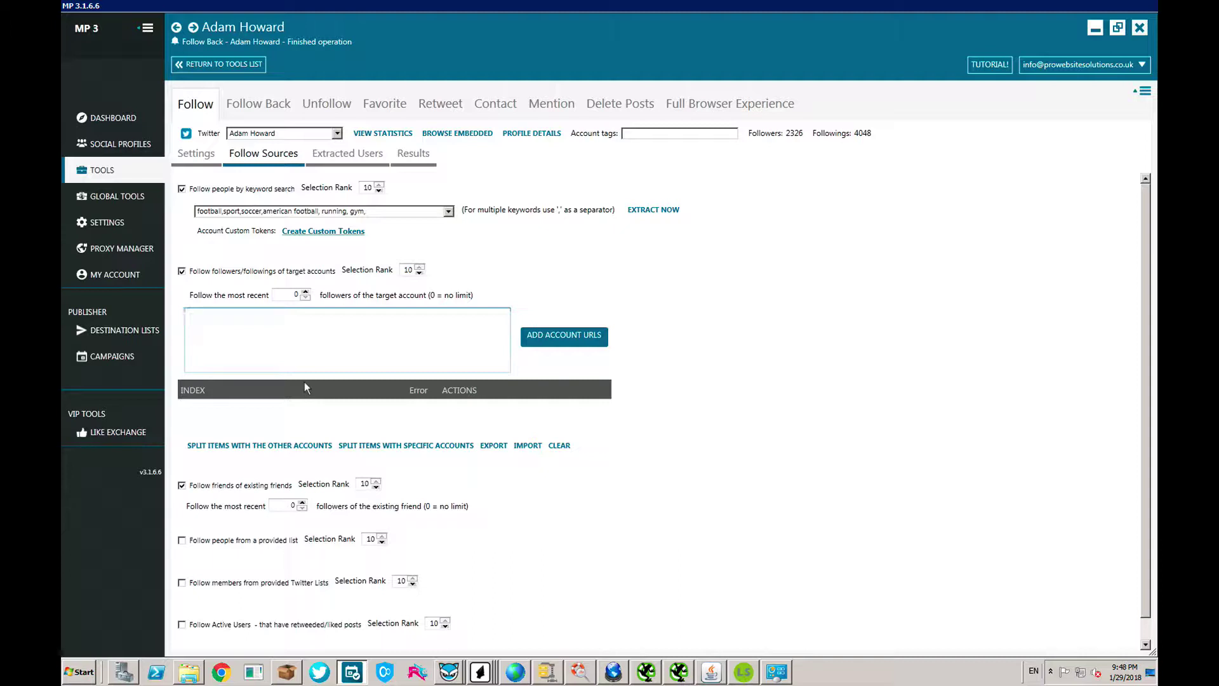
pyautogui.click(288, 325)
# Review the Follow Back settings and the Unfollow tool's run timers, limits and user filters
pyautogui.click(252, 117)
pyautogui.click(267, 112)
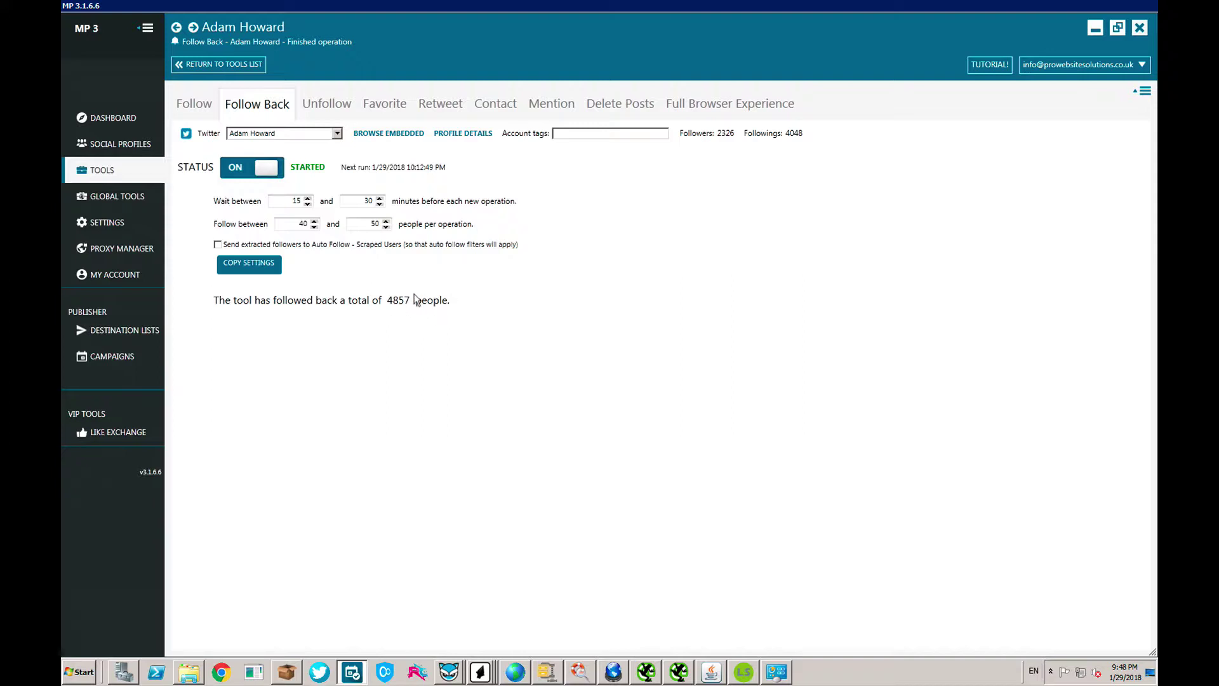
pyautogui.click(330, 101)
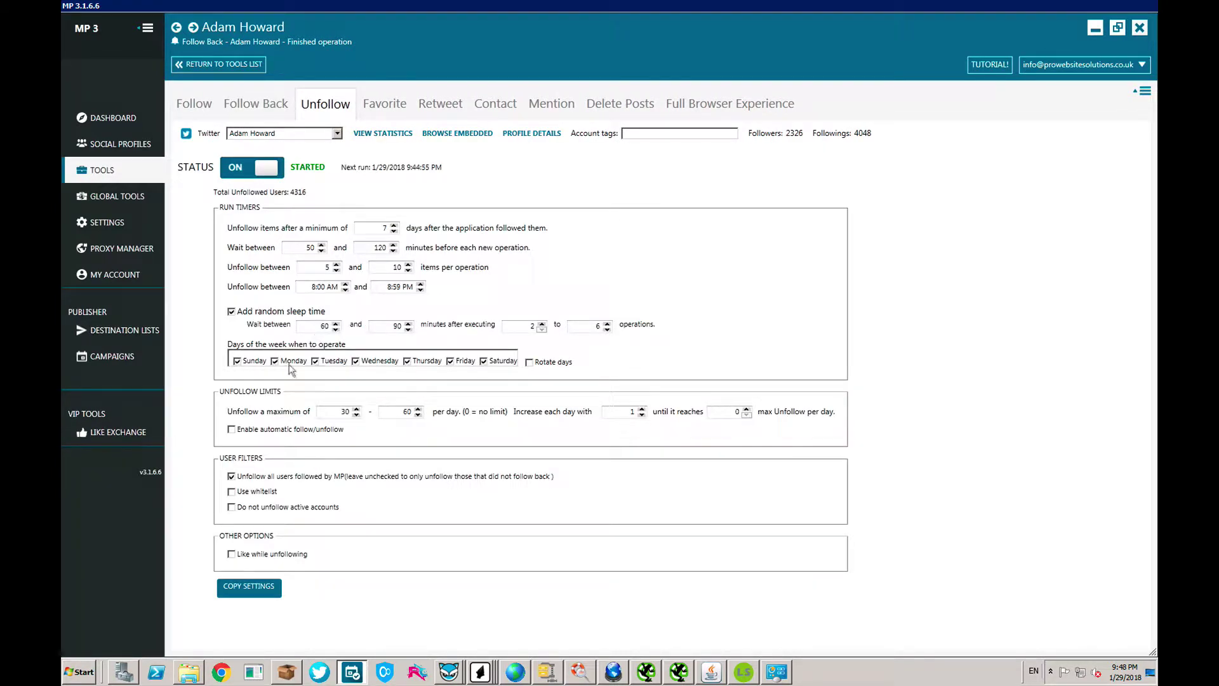
pyautogui.moveTo(272, 473)
# Review the Favorite tool's settings and enable liking posts from specified accounts' followers as a source
pyautogui.click(393, 106)
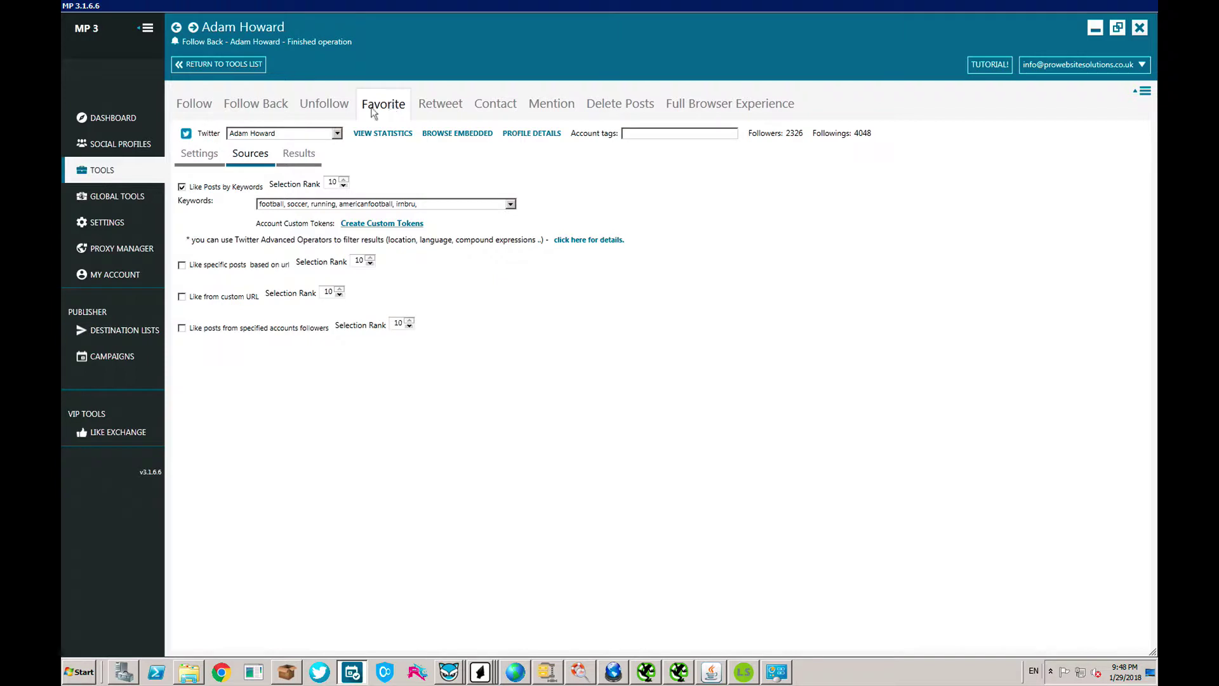
pyautogui.click(200, 155)
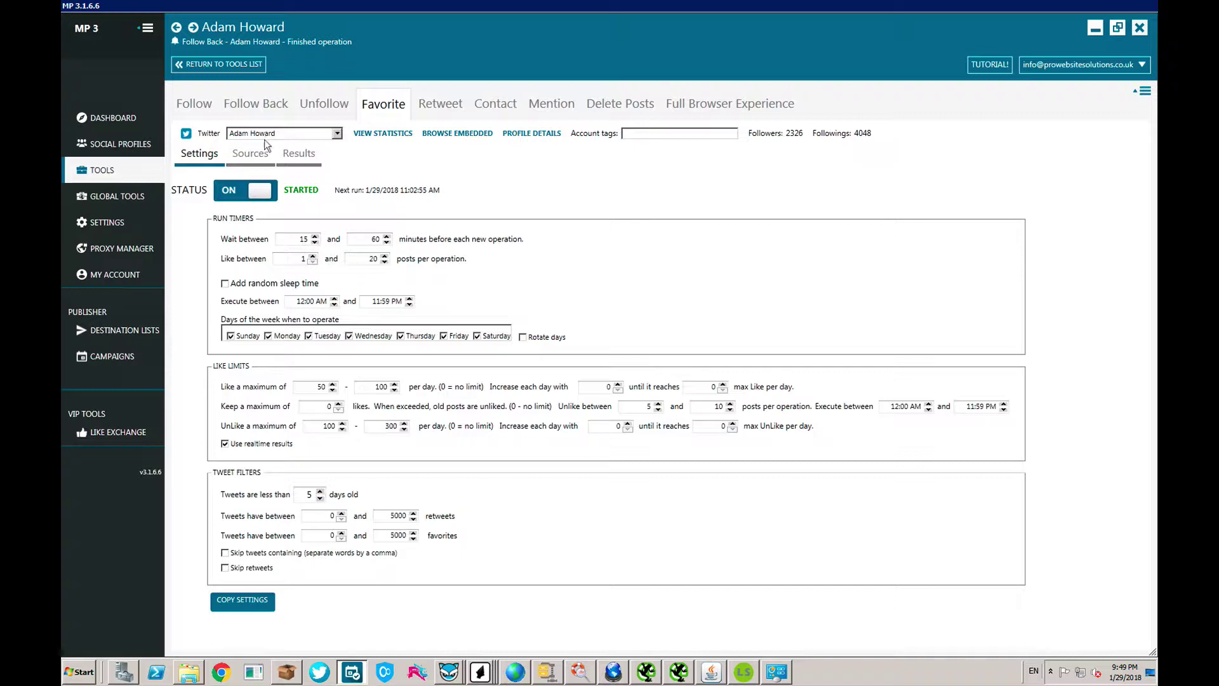
pyautogui.click(246, 151)
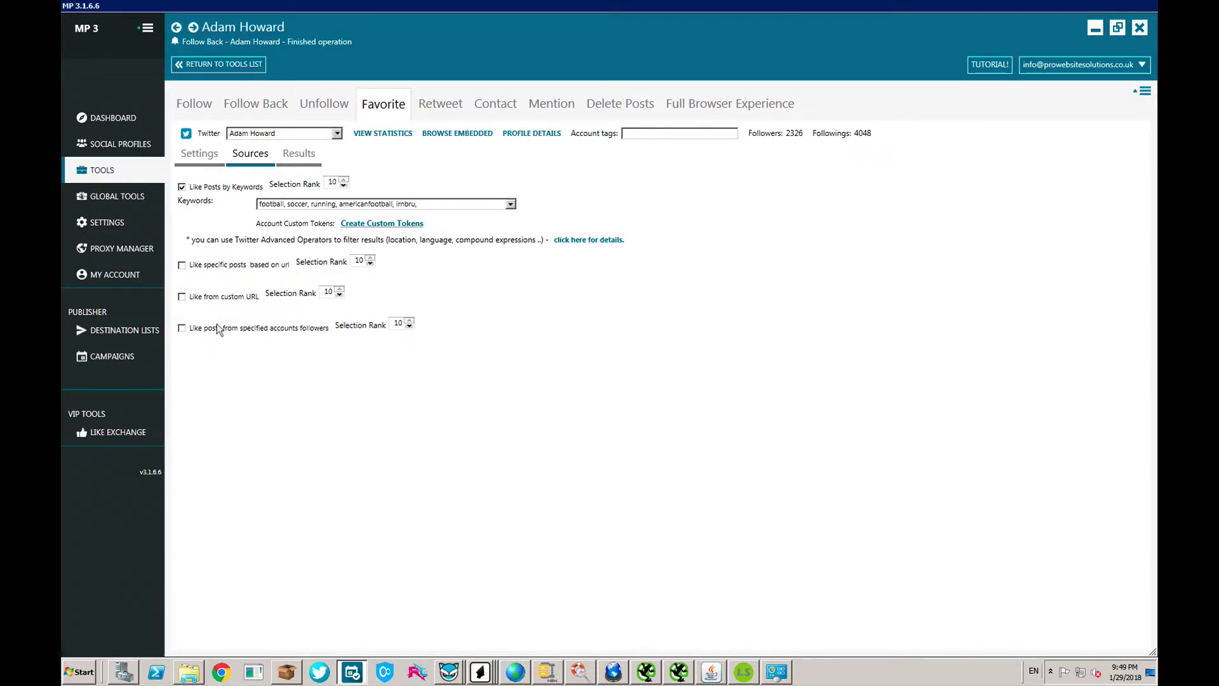
pyautogui.click(181, 328)
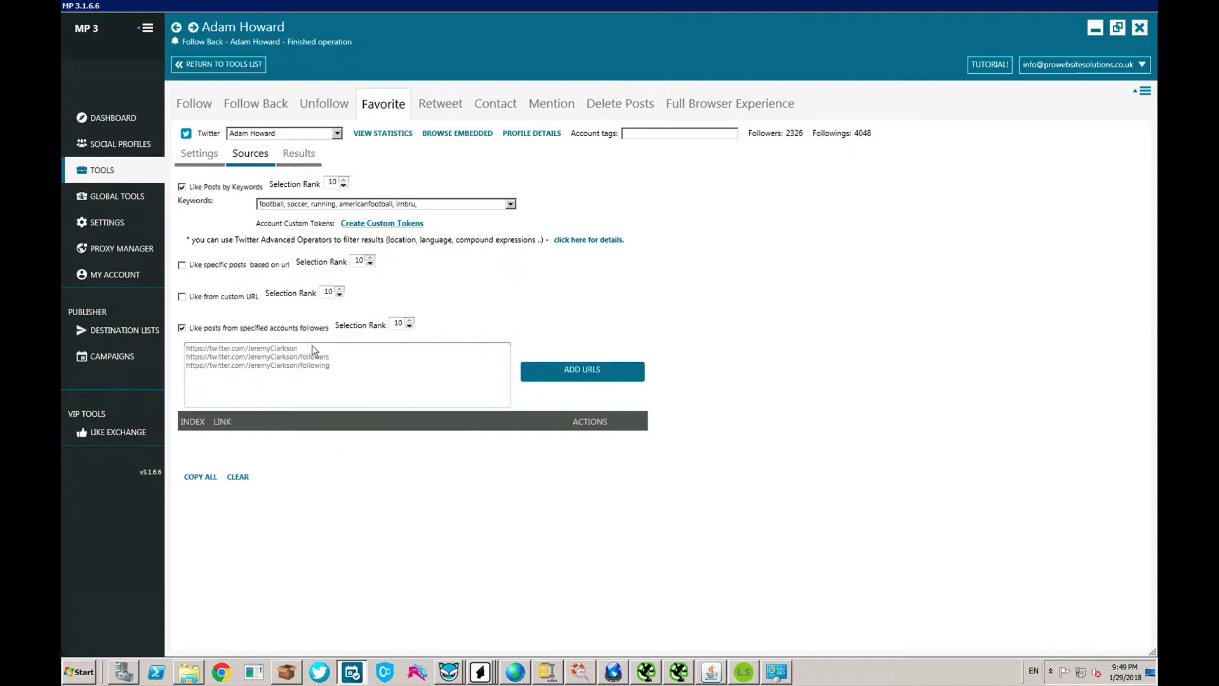
# Review the Retweet settings and keyword reply sources, and the Contact tool's messaging options for extracted users
pyautogui.click(451, 116)
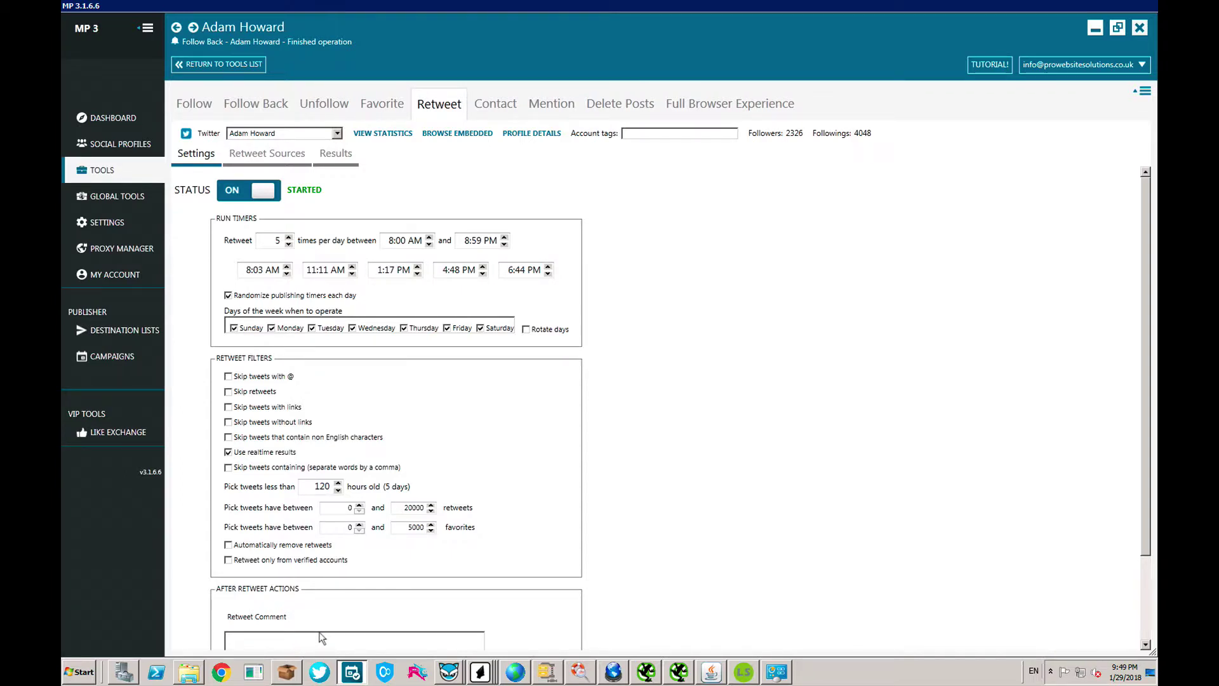
pyautogui.click(272, 162)
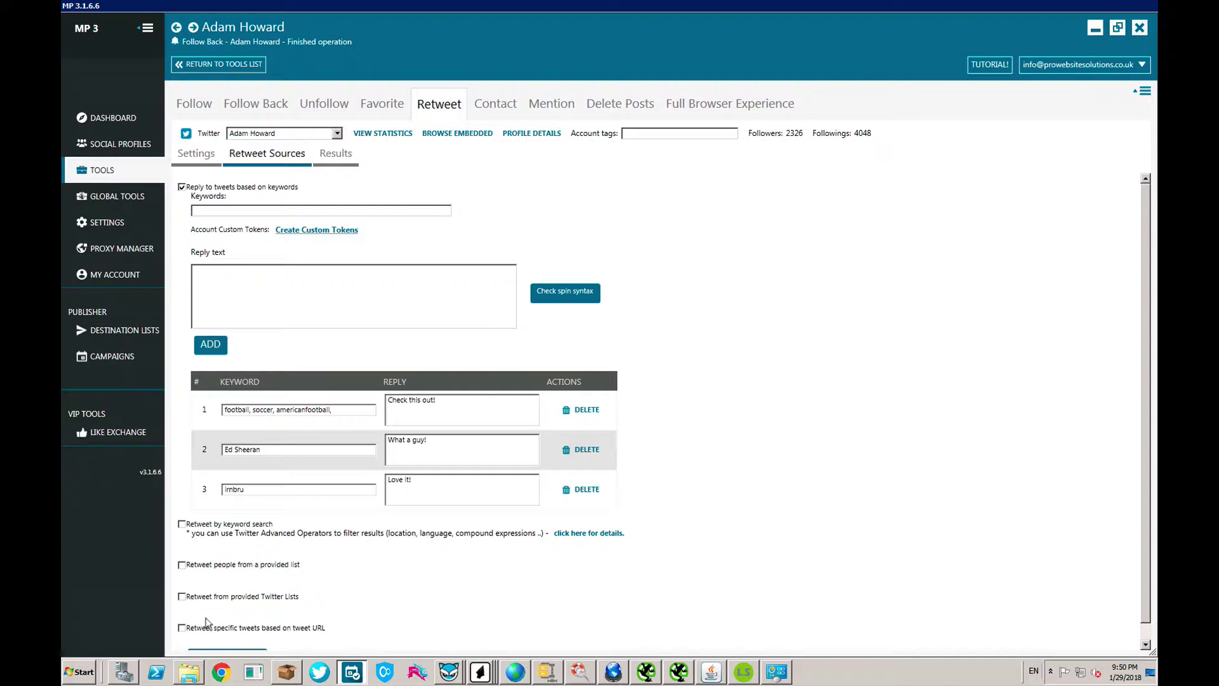
pyautogui.click(492, 107)
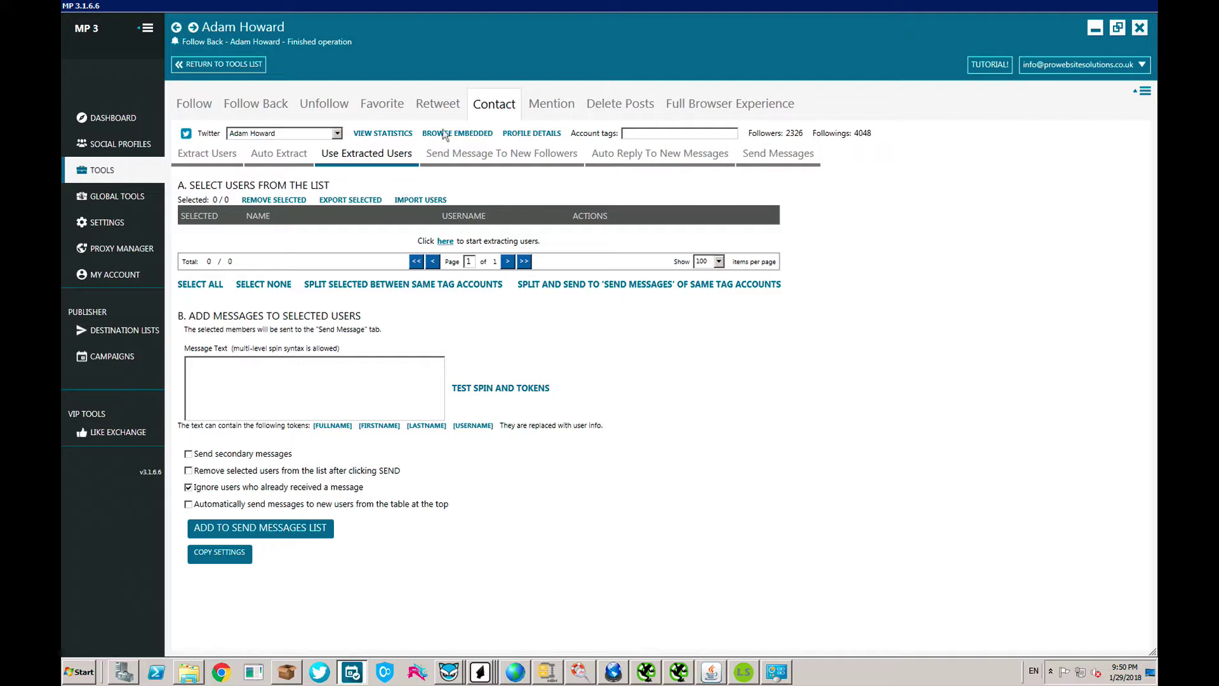
# Insert the [FULLNAME] token into the message text of the Mention settings
pyautogui.click(534, 112)
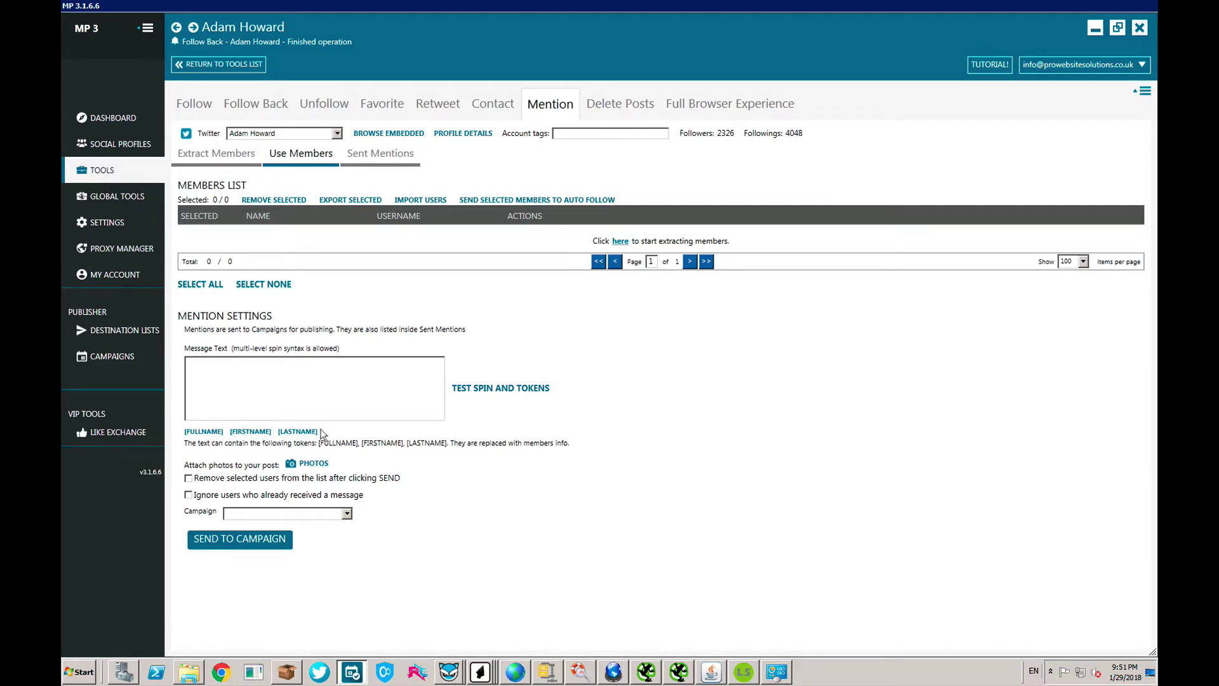
pyautogui.click(230, 385)
pyautogui.click(204, 431)
# Review the Mention tool's sent mentions results and its options for extracting members
pyautogui.click(235, 154)
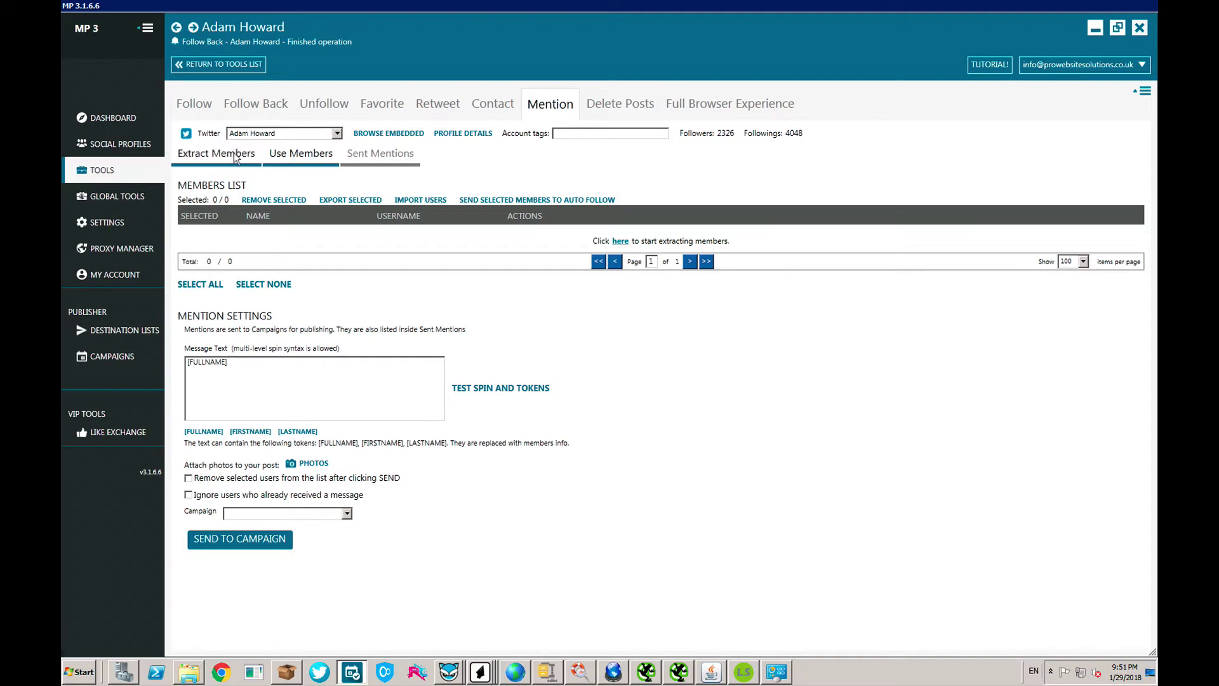
pyautogui.click(359, 160)
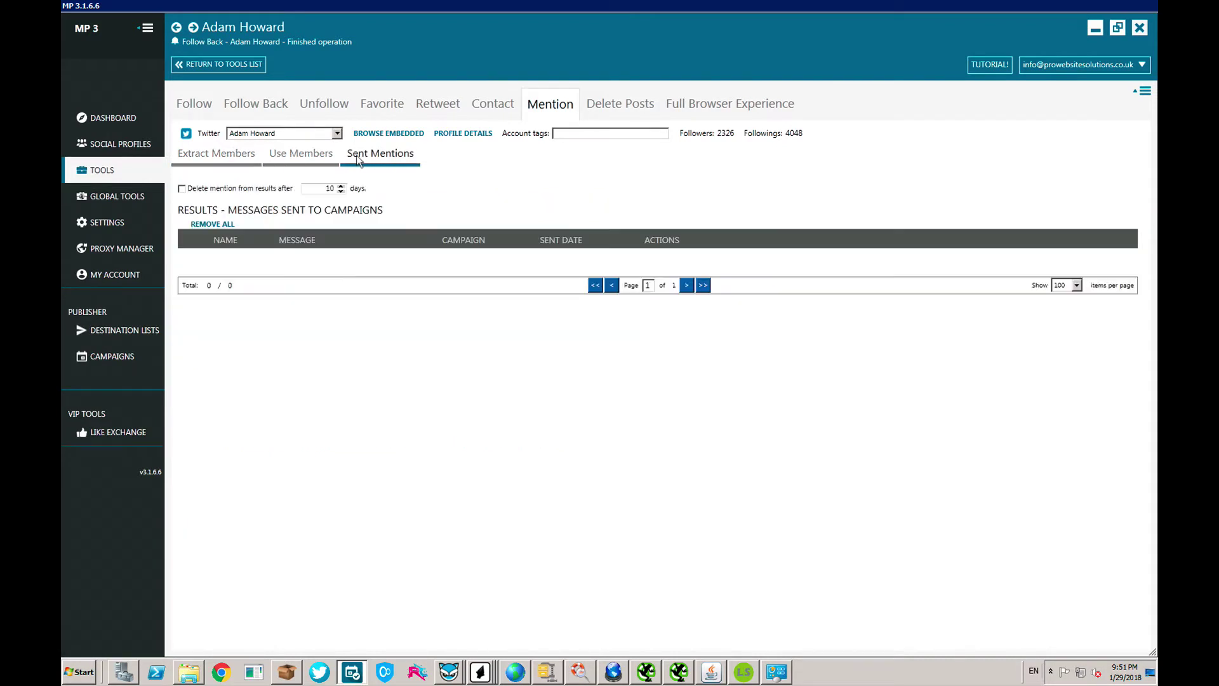
pyautogui.click(275, 163)
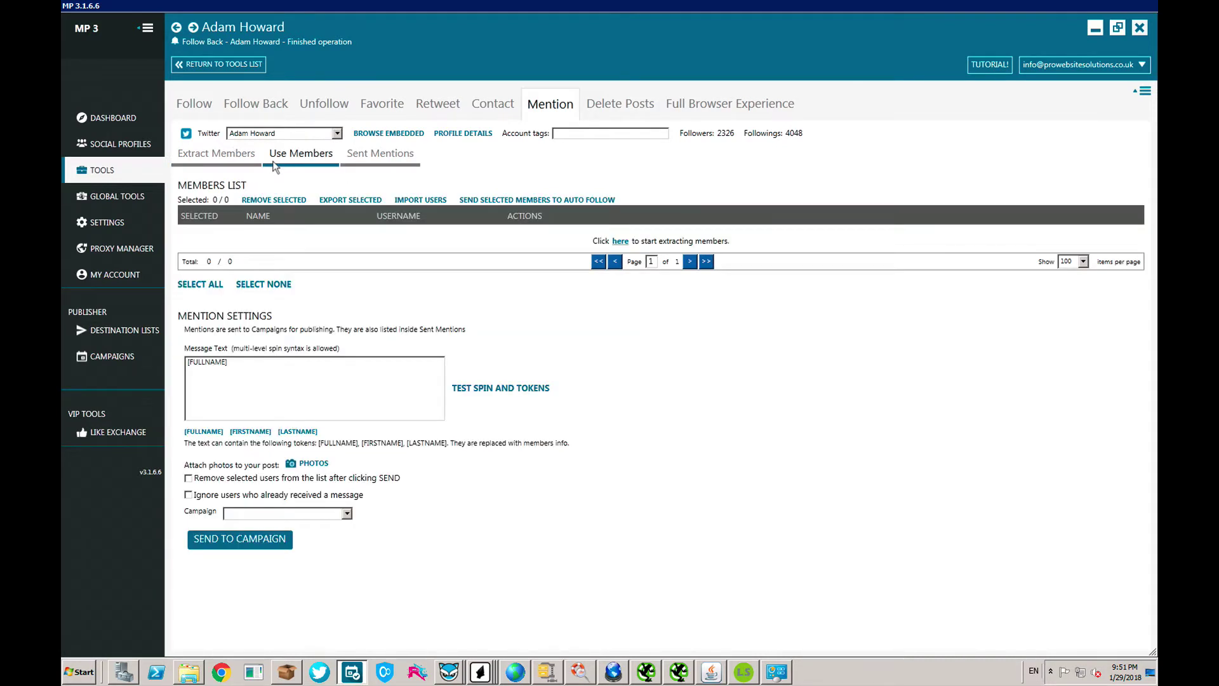
pyautogui.click(205, 164)
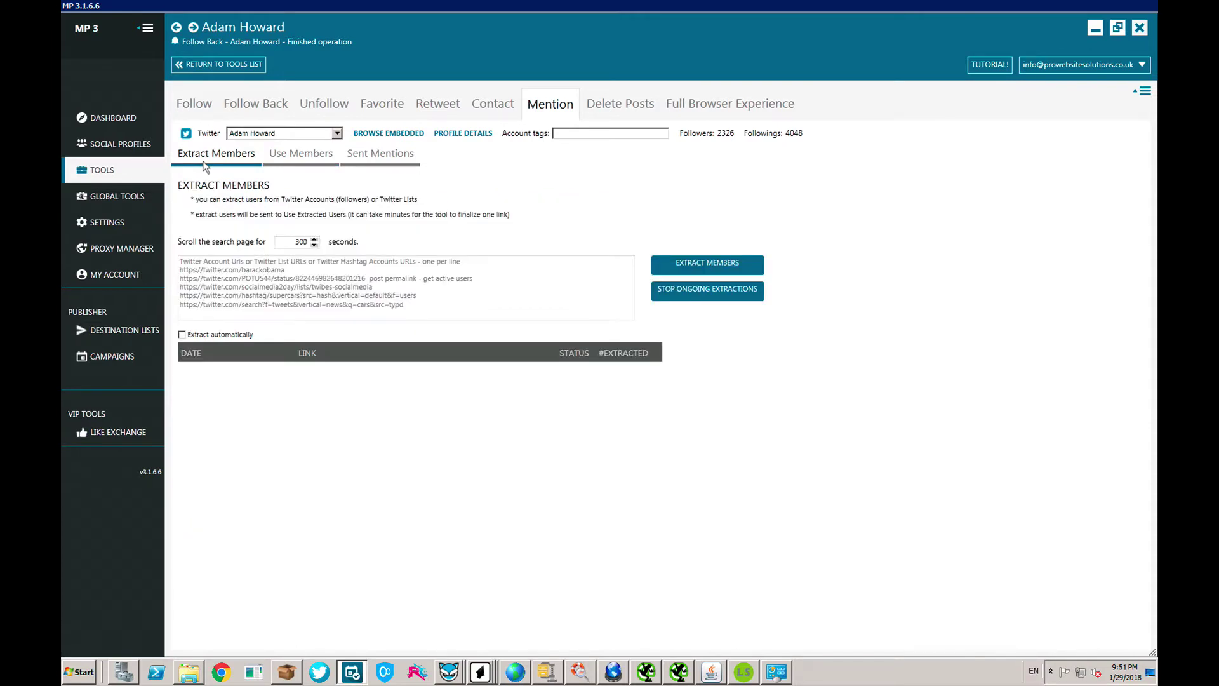
# Review the Delete Posts timers, limits and post age filter, and the Full Browser Experience settings
pyautogui.click(623, 103)
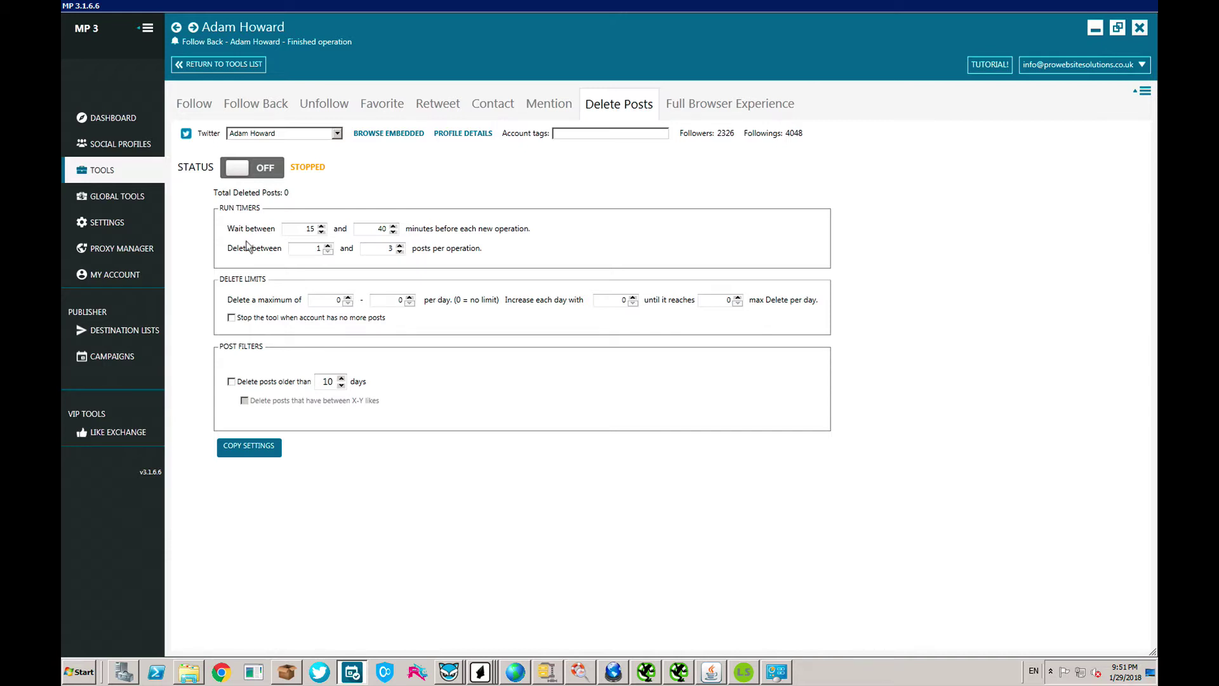
pyautogui.click(323, 383)
pyautogui.click(720, 109)
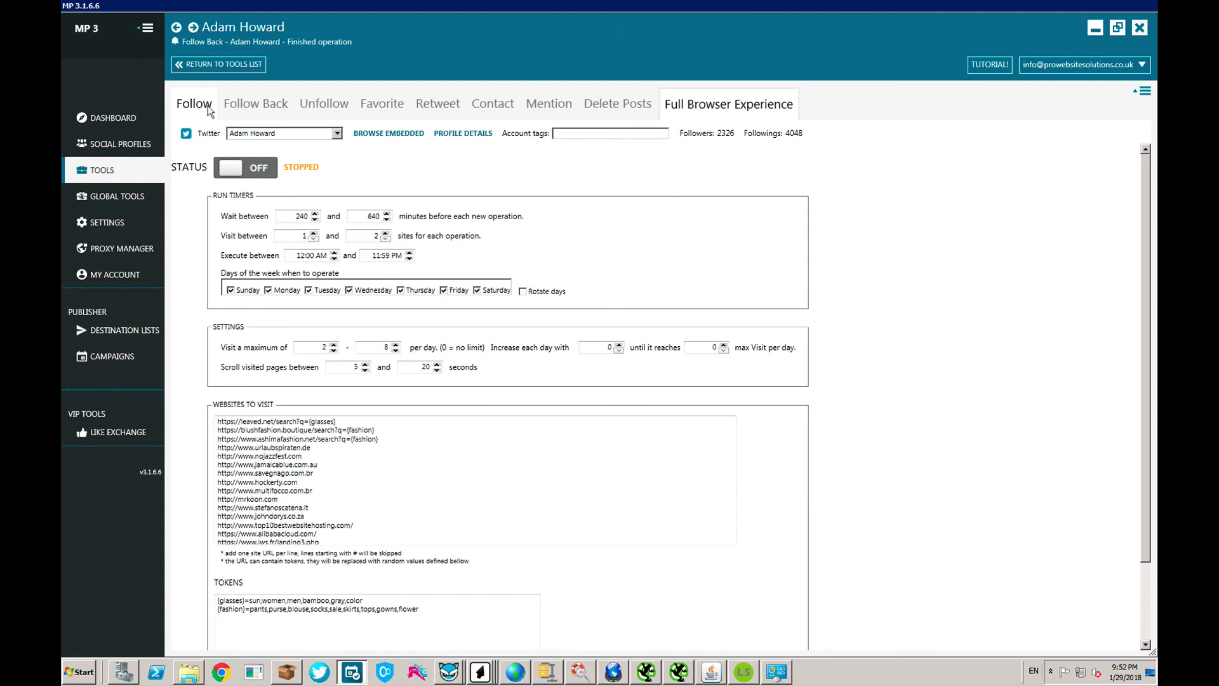
pyautogui.moveTo(442, 5)
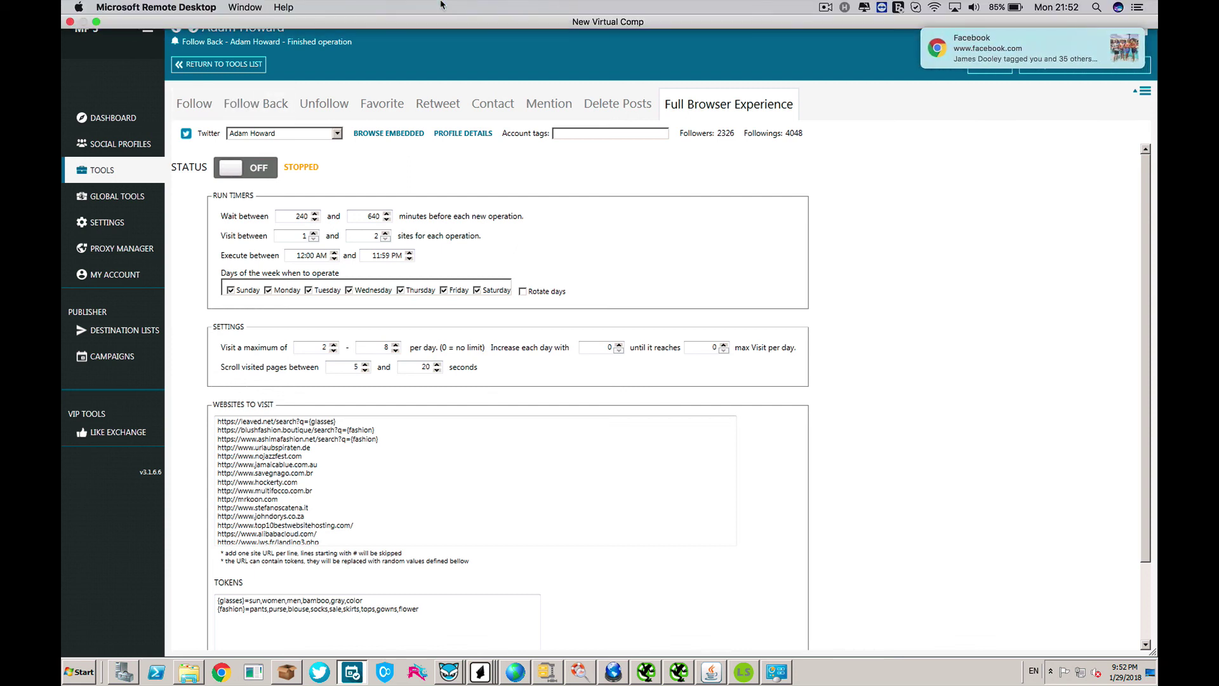
pyautogui.hotkey('ctrl', 'Up')
pyautogui.click(597, 67)
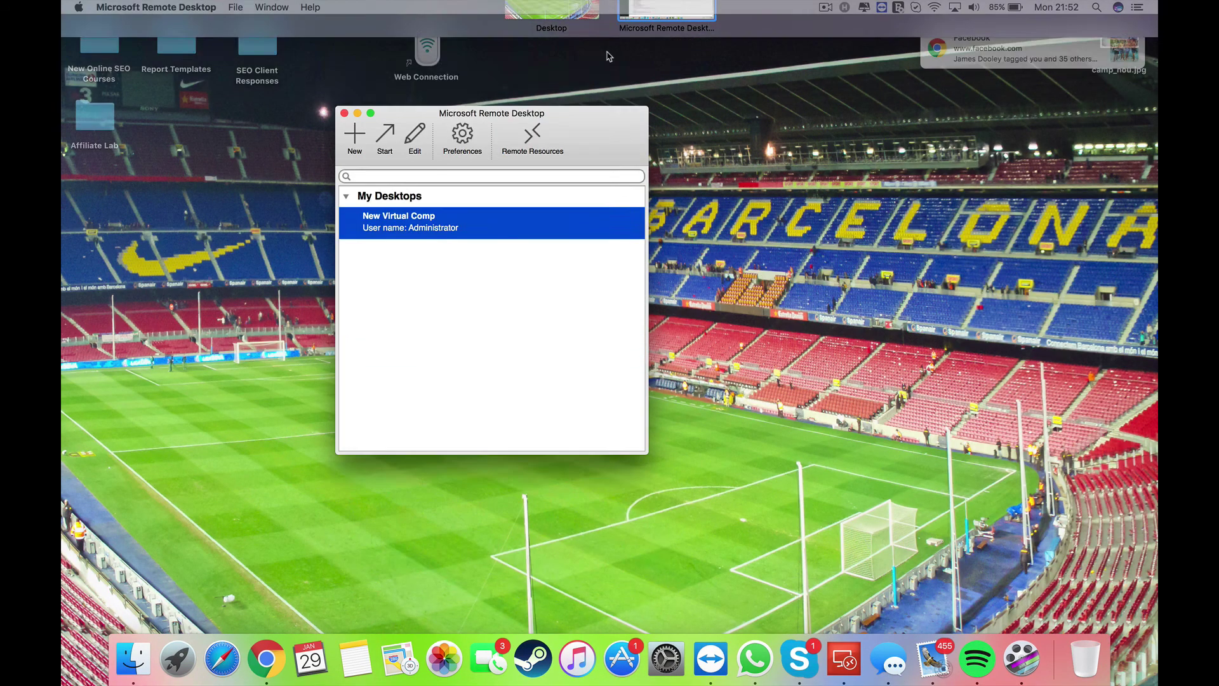
pyautogui.click(826, 7)
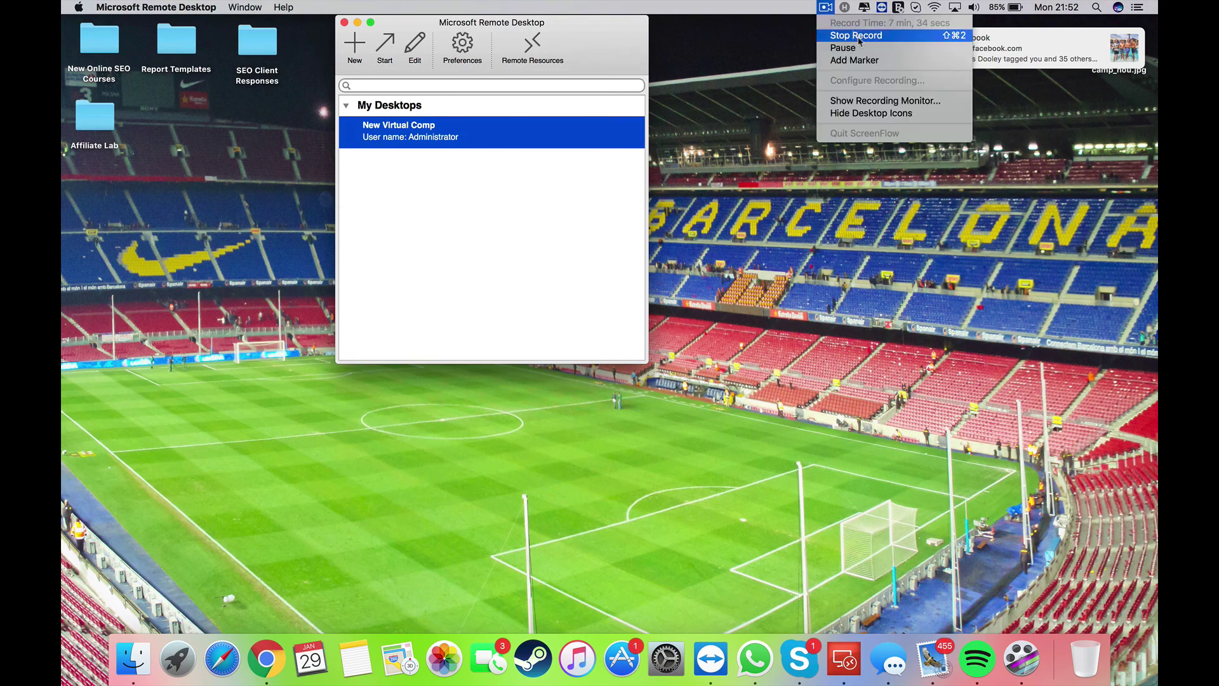